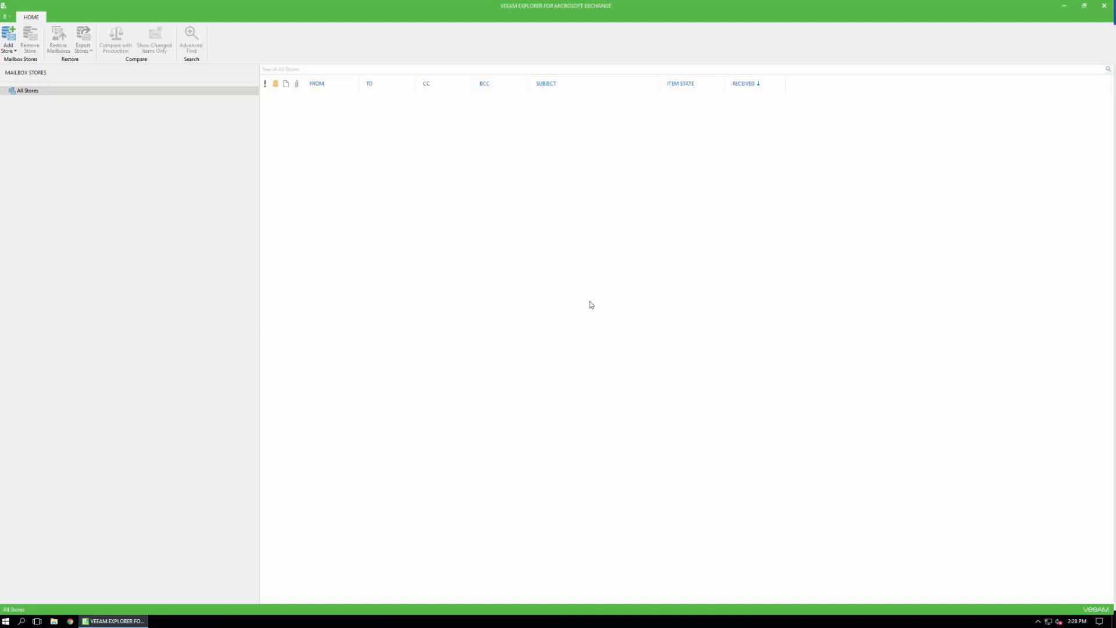
Add the Veeam Backup for Microsoft Office 365 service provider store at its latest state, accepting the certificate error, and expand its first mailbox
left_click(5, 41)
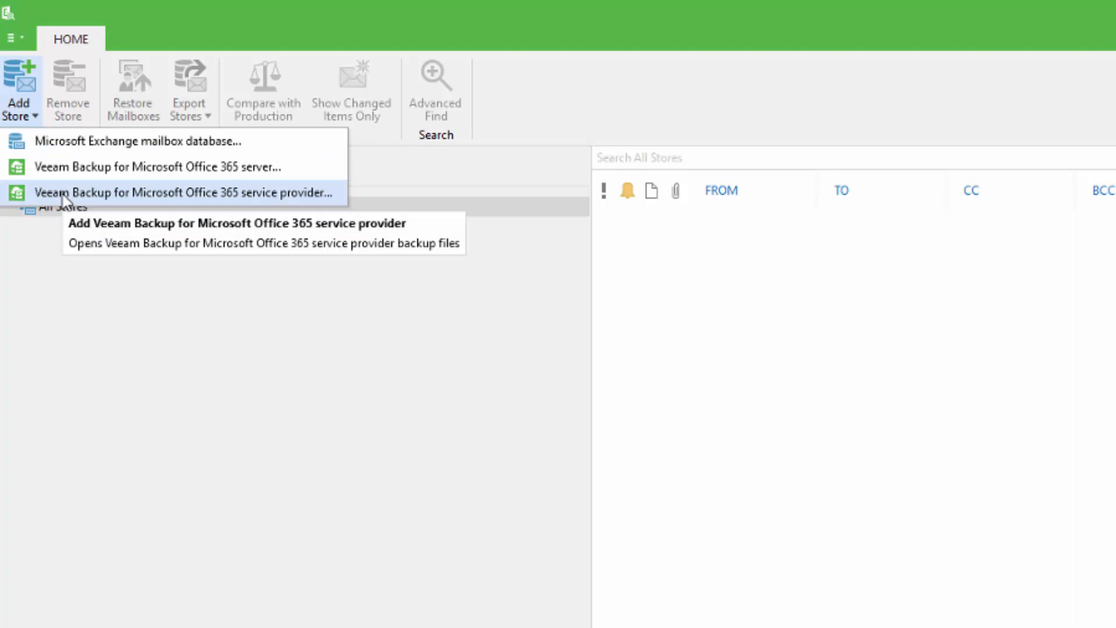
left_click(62, 194)
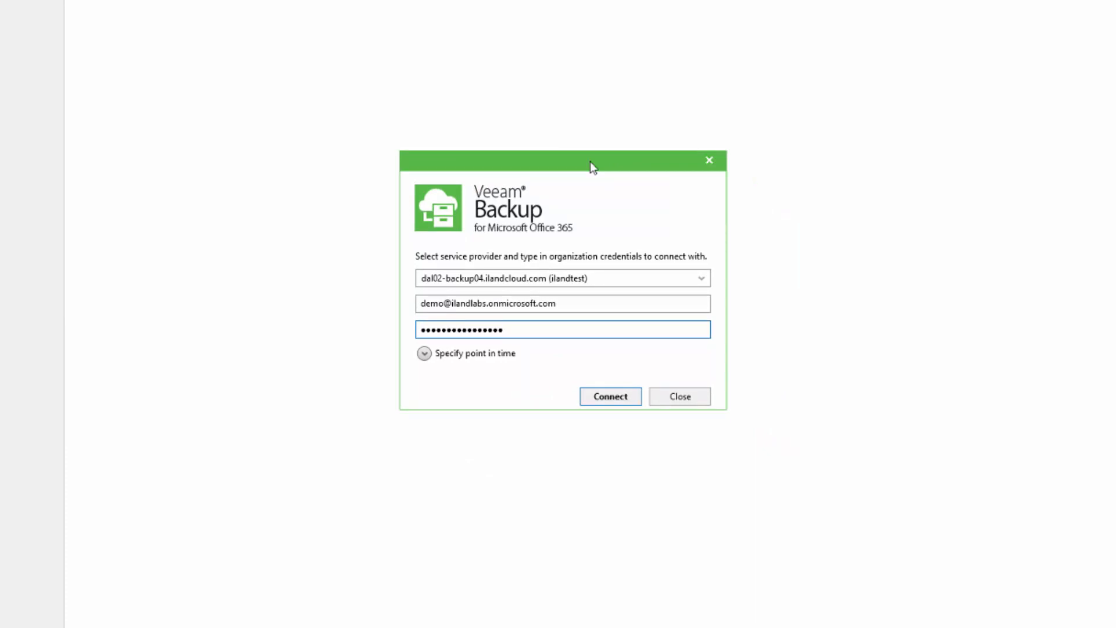
left_click(425, 353)
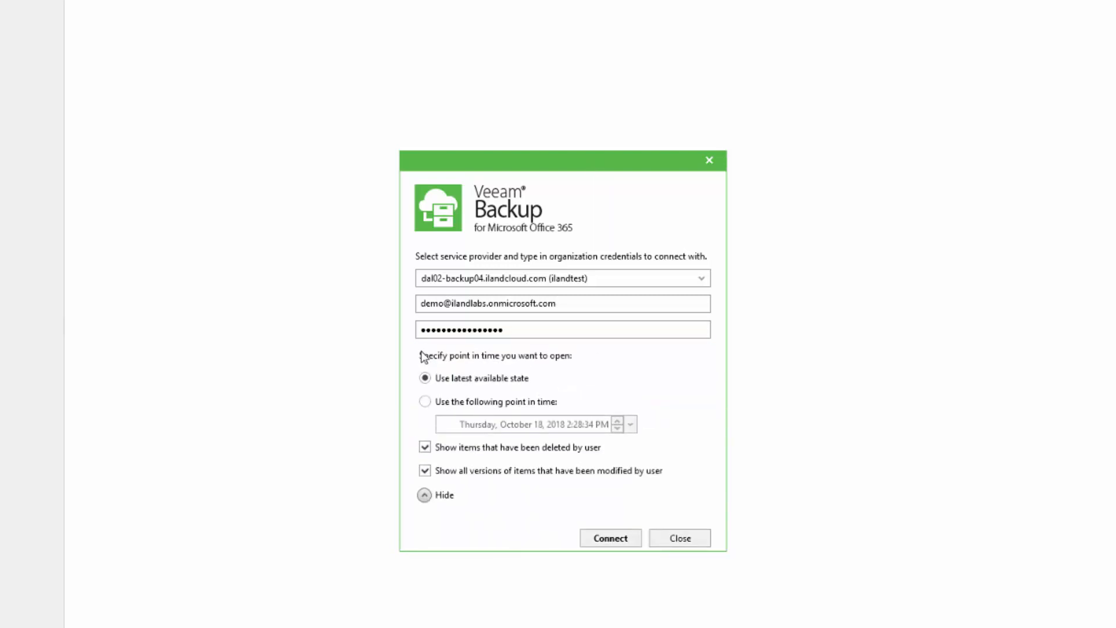
left_click(594, 538)
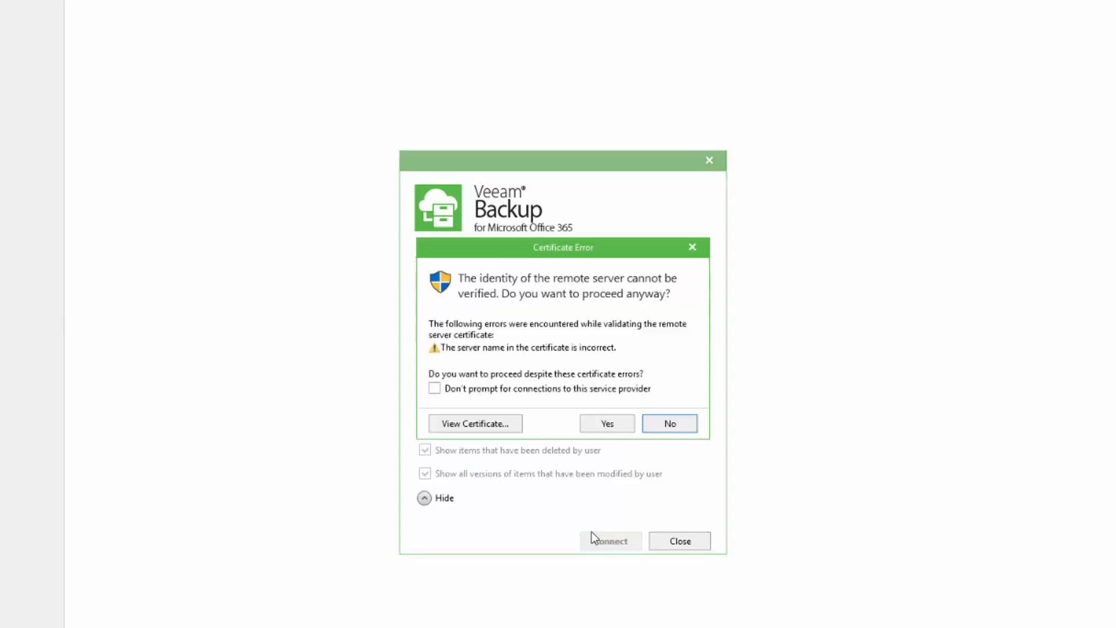
left_click(595, 425)
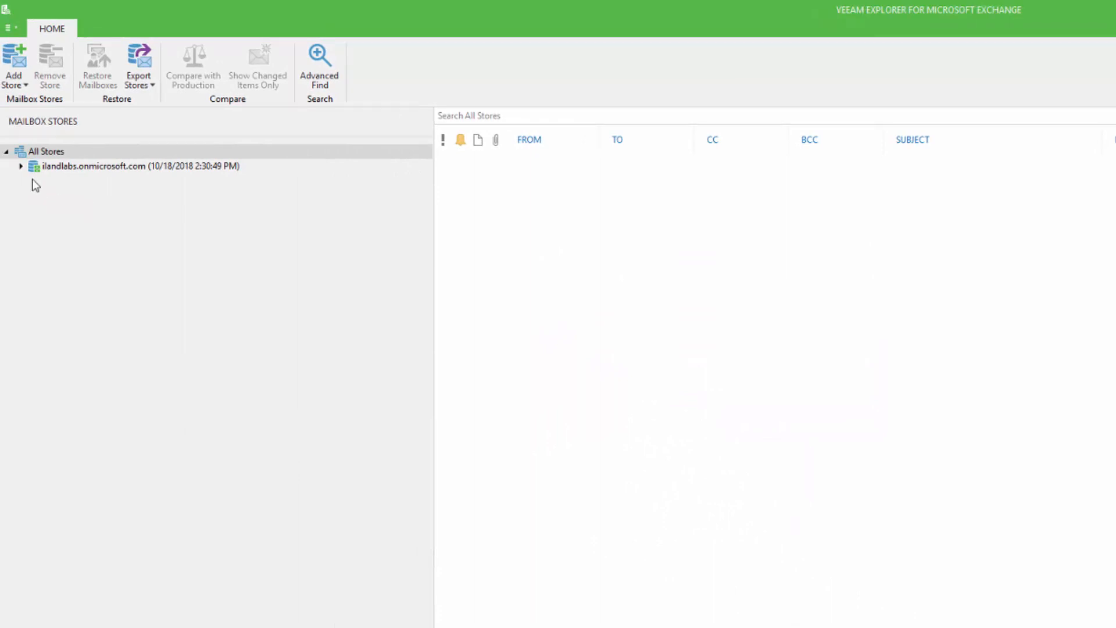
left_click(20, 167)
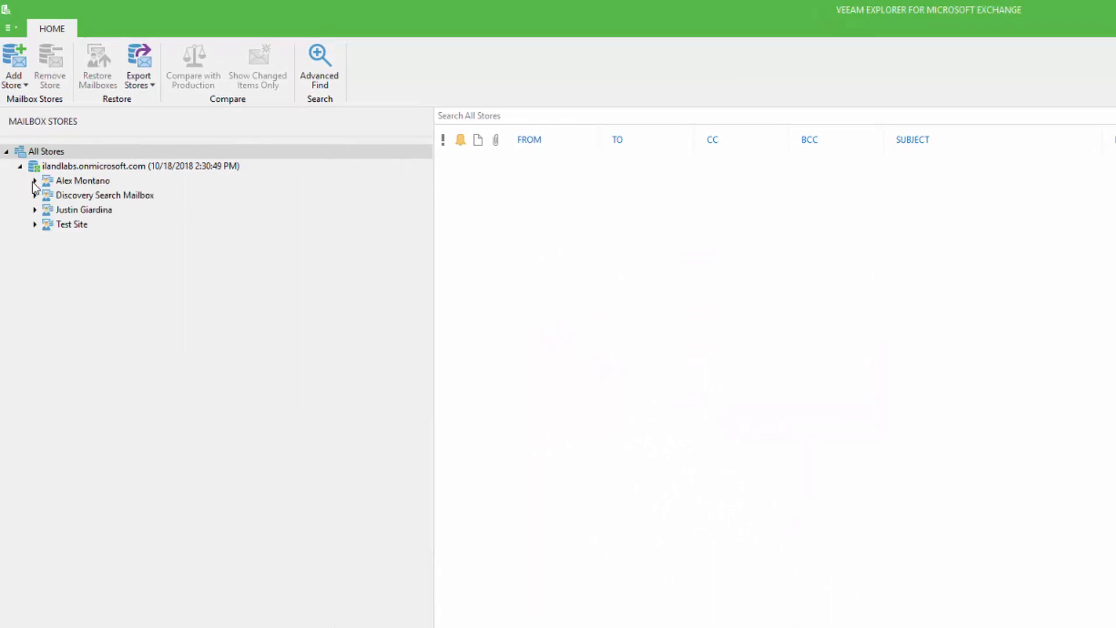
left_click(34, 180)
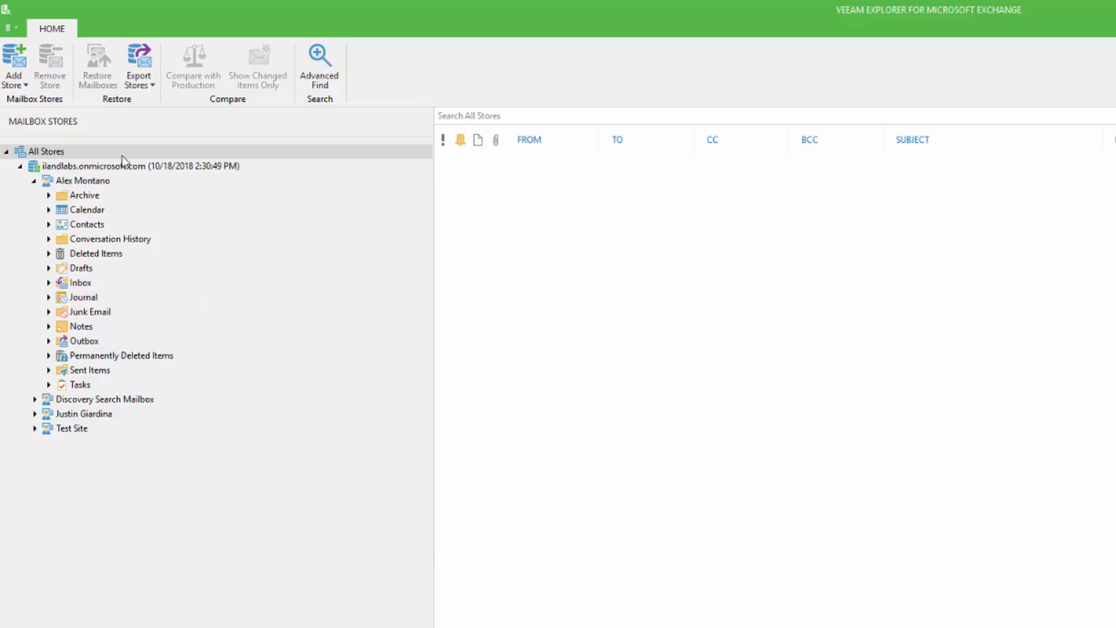
Start a mailbox restore for the ilandlabs.onmicrosoft.com store using the specified account, keeping only the first listed mailbox selected
right_click(111, 170)
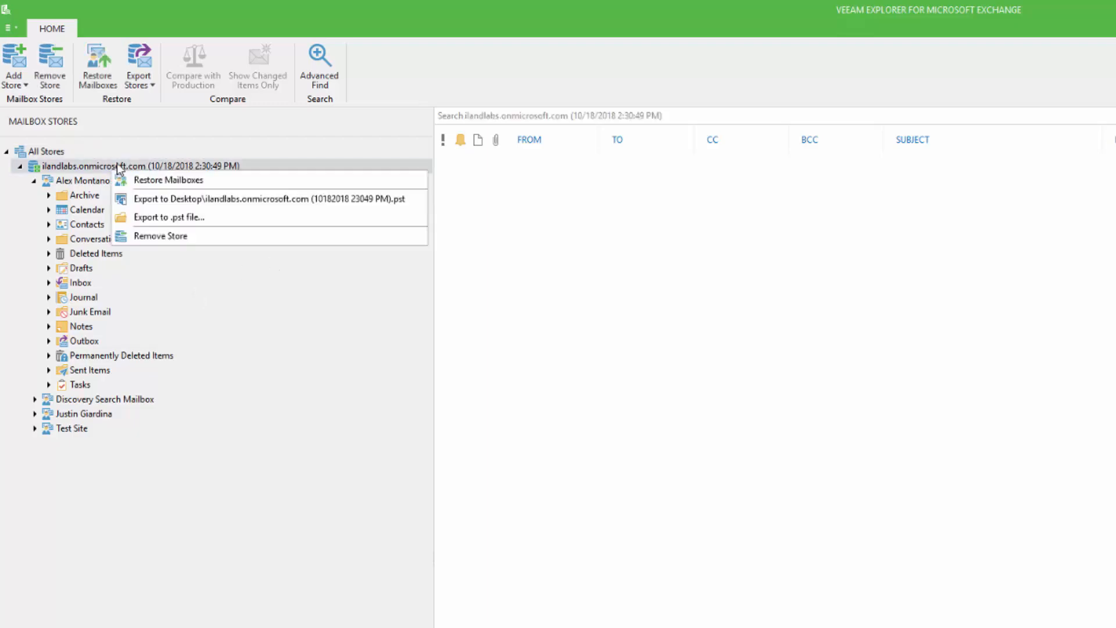
left_click(154, 178)
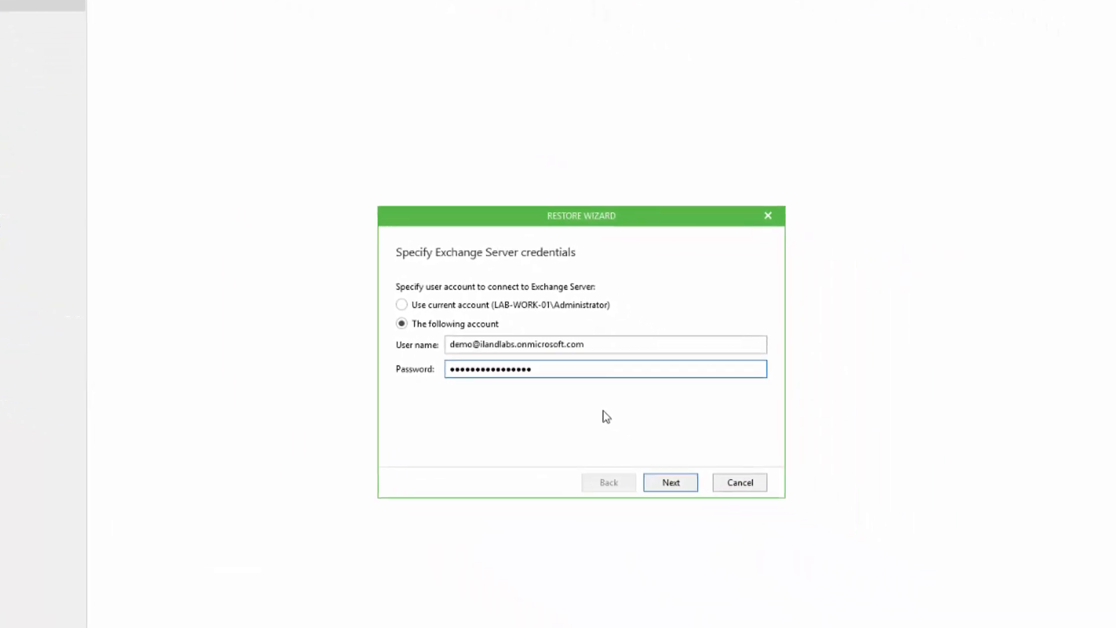
left_click(669, 484)
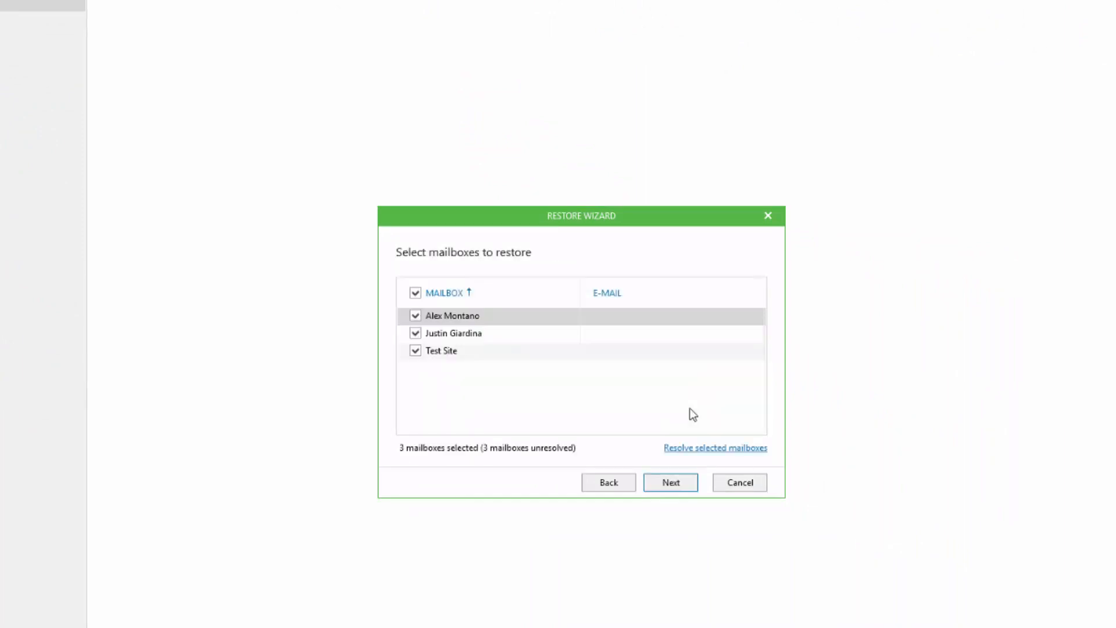
left_click(416, 335)
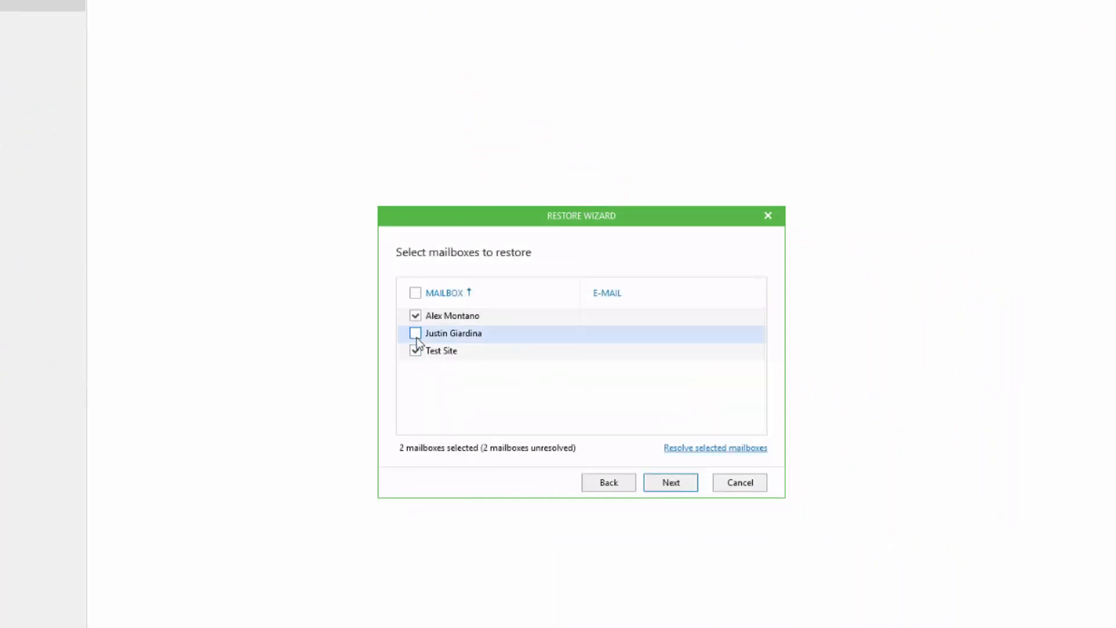
left_click(415, 350)
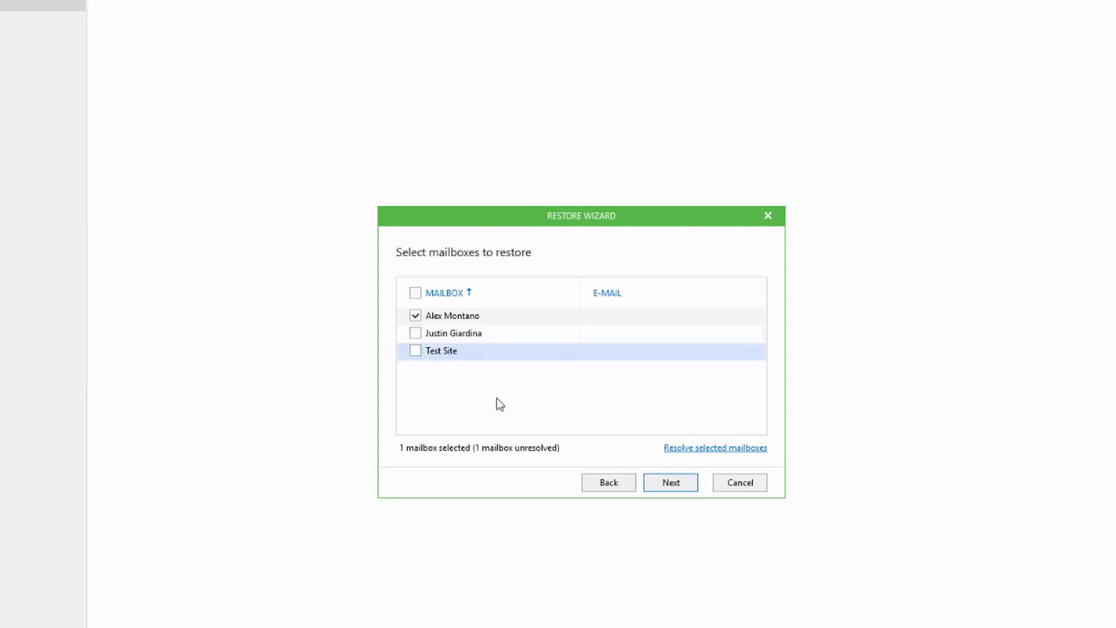
left_click(667, 482)
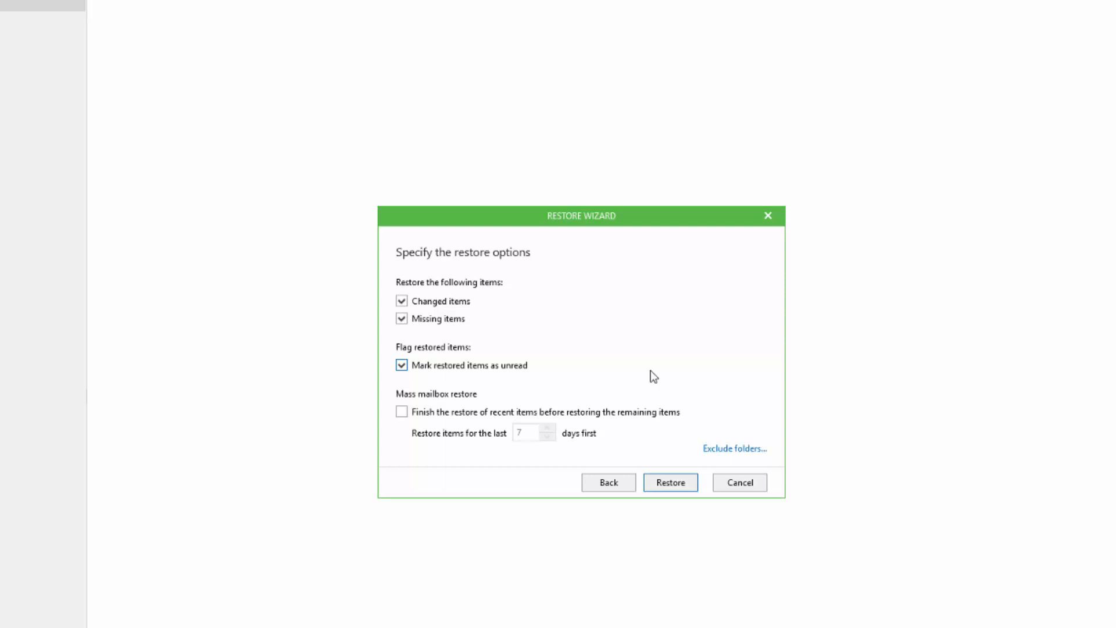
Review the folder exclusions without excluding any, restore changed and missing items marked as unread, and view the detailed restore summary before closing it
left_click(742, 445)
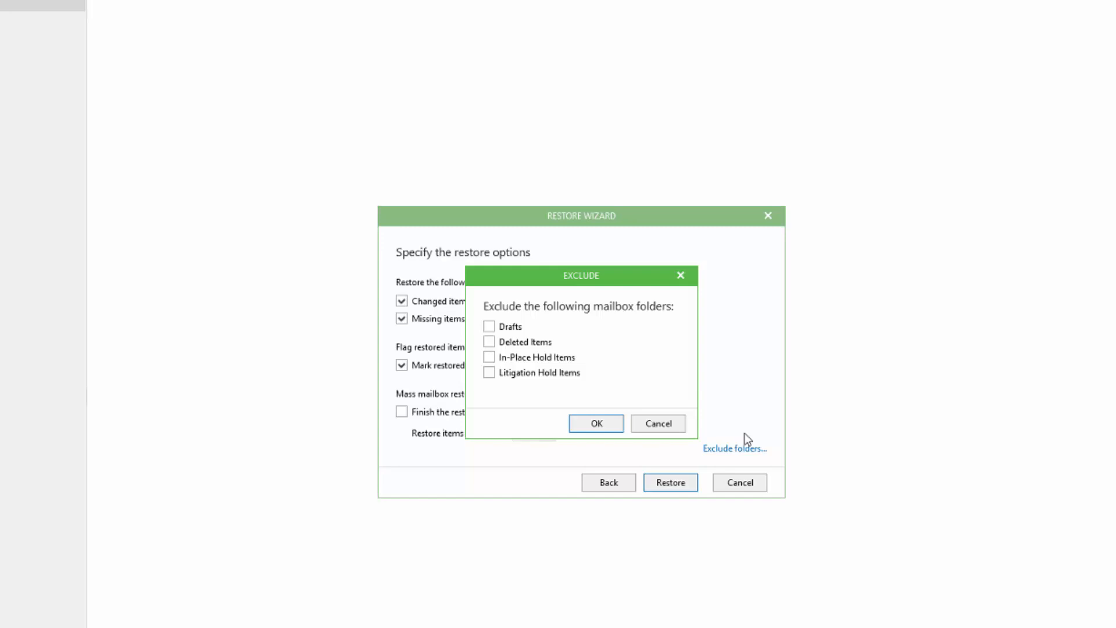
key("Escape")
left_click(668, 482)
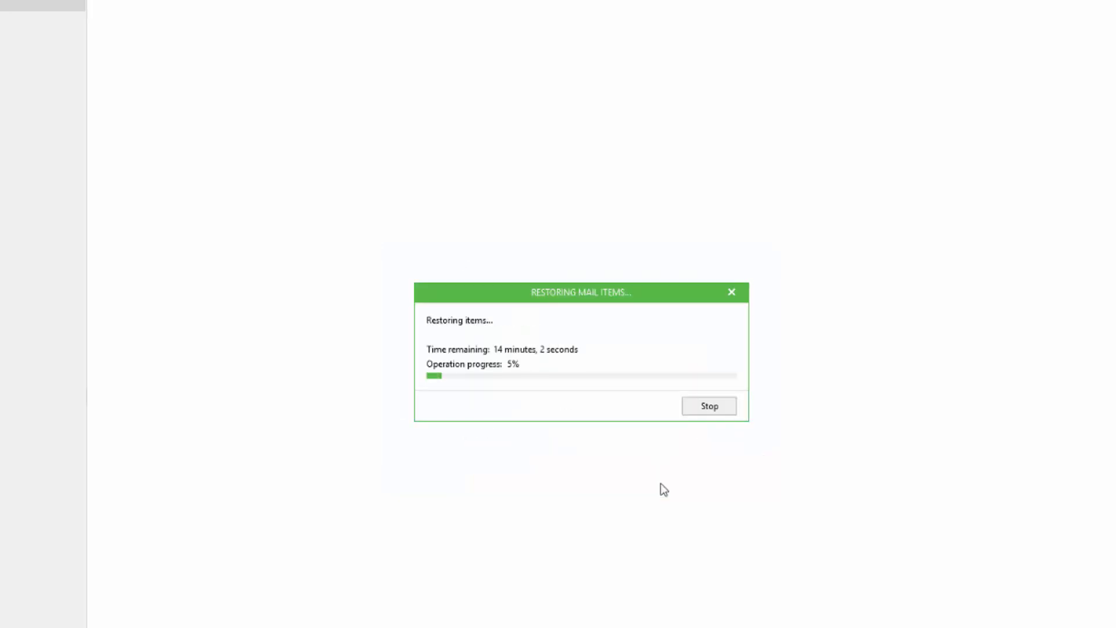
left_click(395, 302)
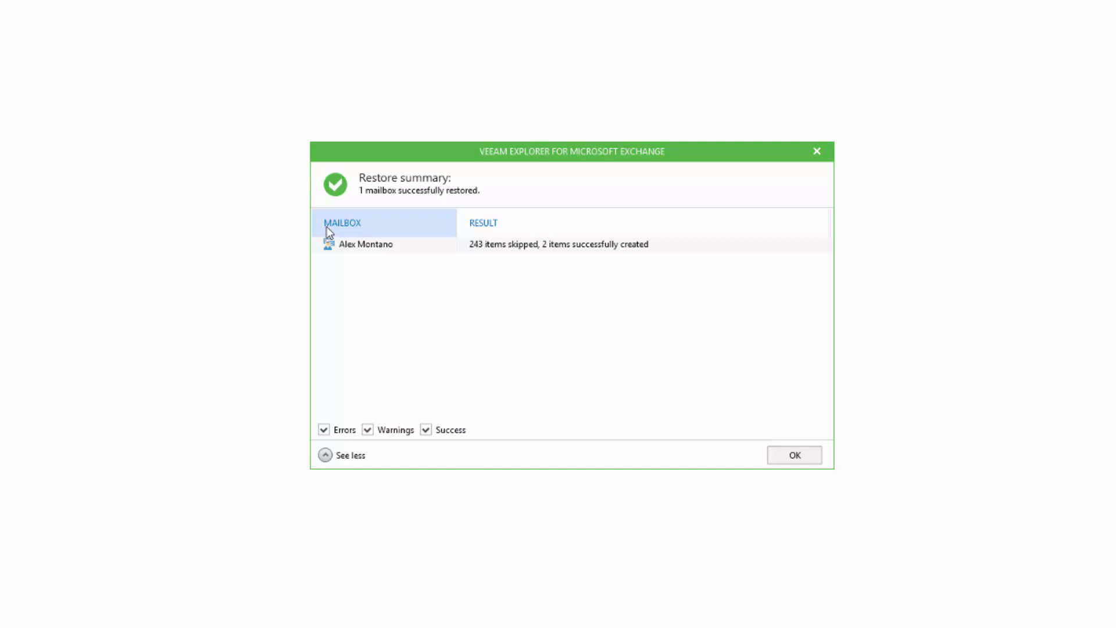
left_click(790, 457)
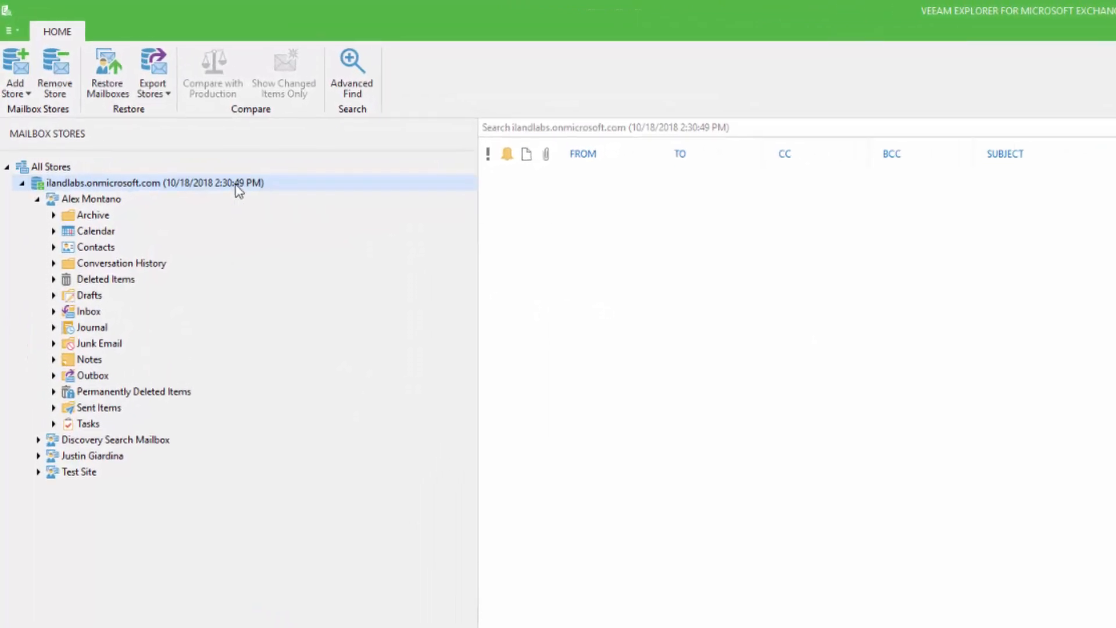
Set up a .pst file export of the ilandlabs.onmicrosoft.com store and enable saving only items containing keywords
right_click(236, 186)
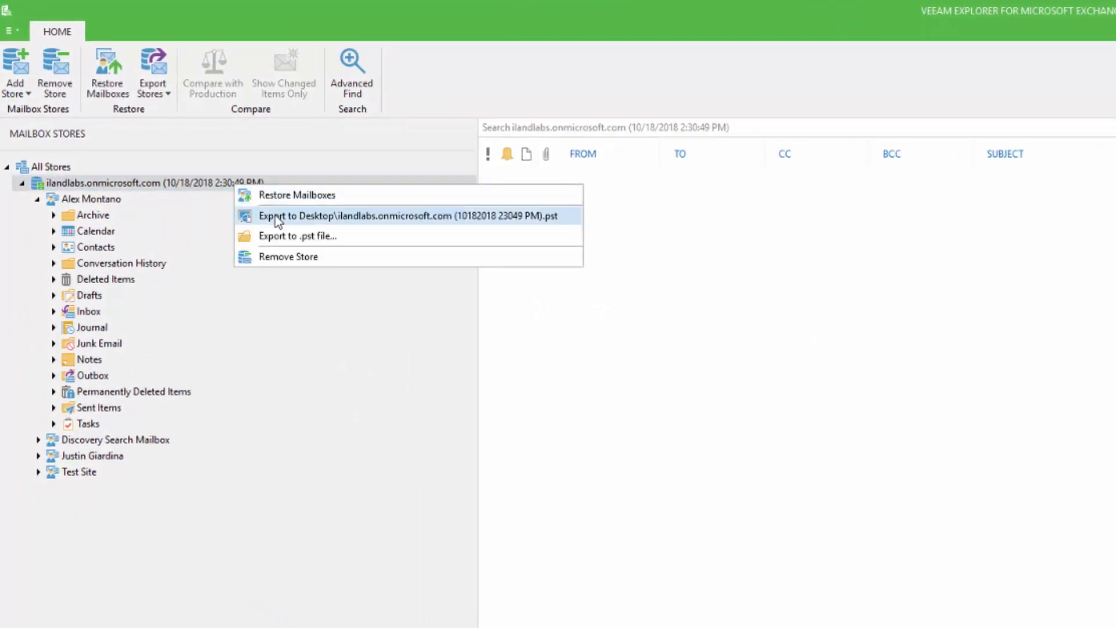
left_click(300, 242)
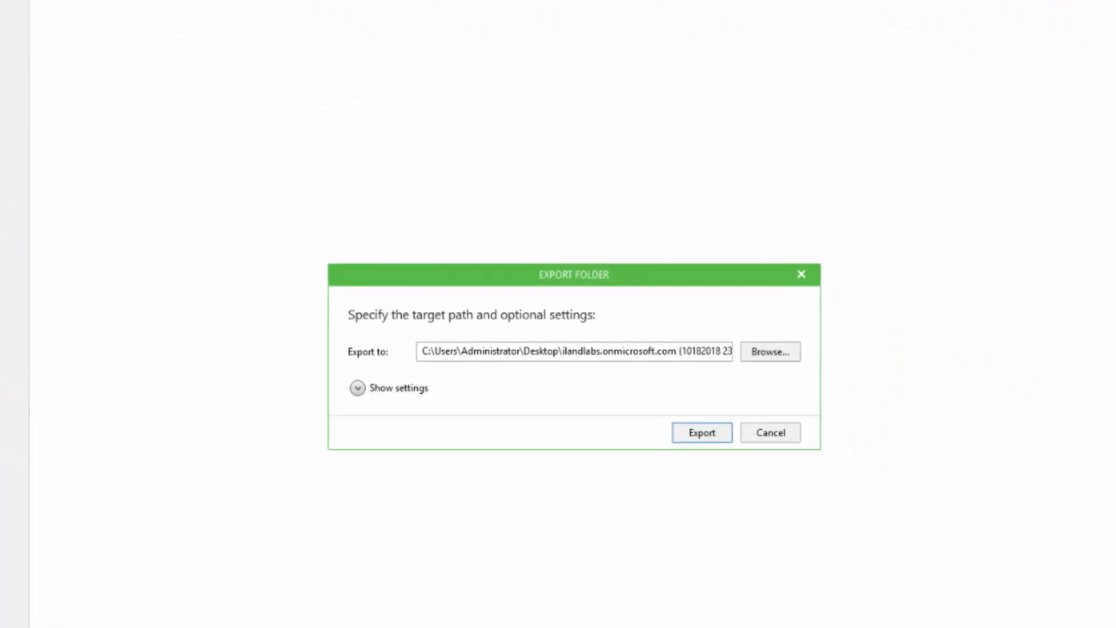
left_click(358, 388)
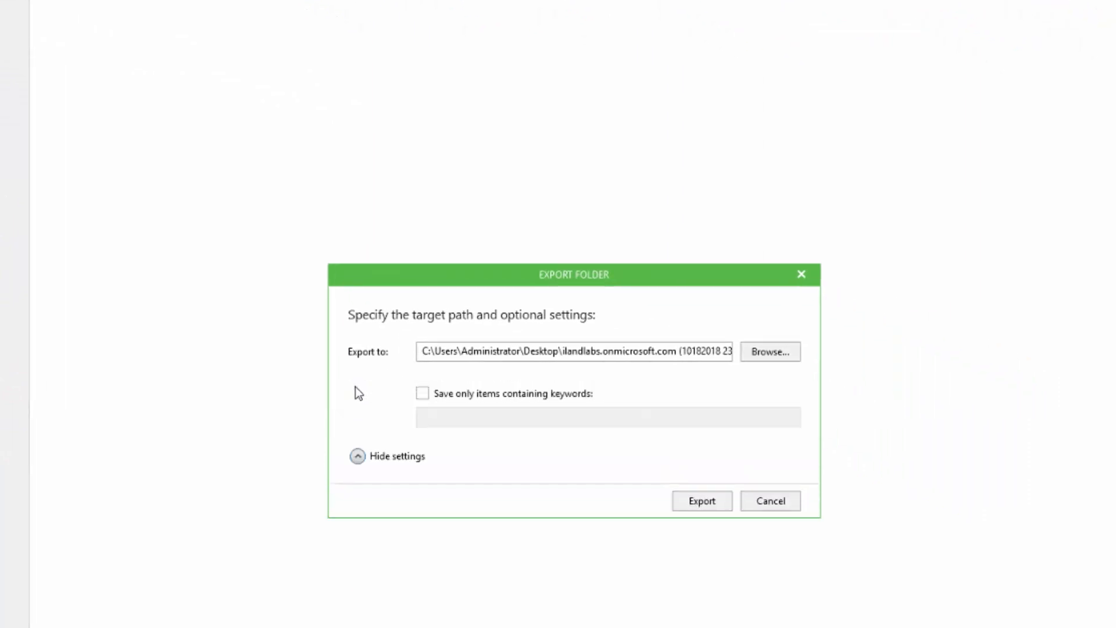
left_click(423, 393)
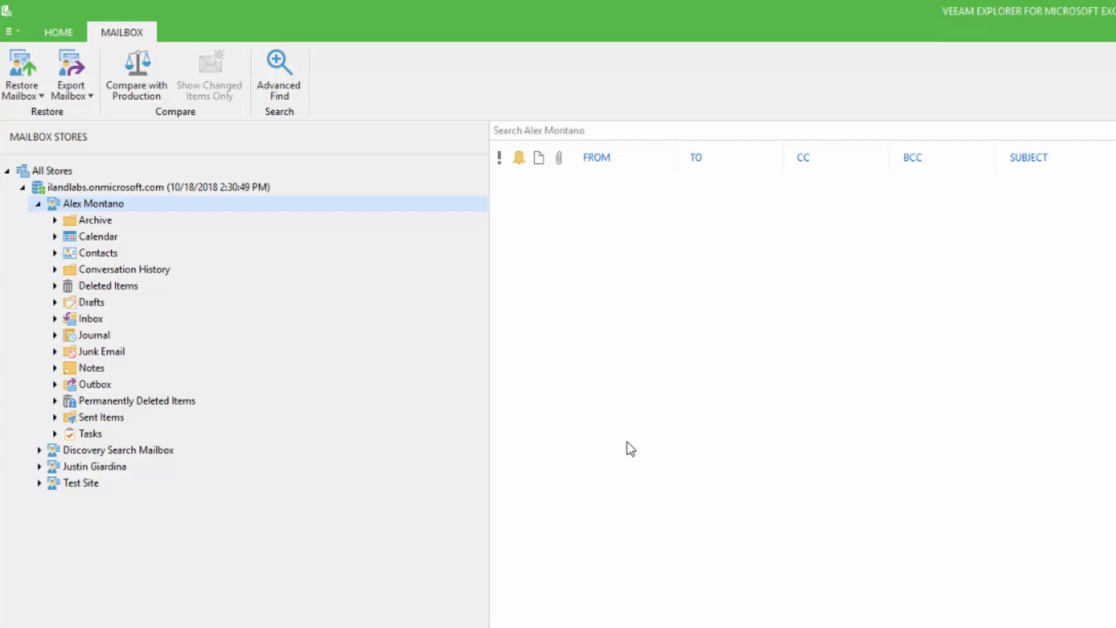
Review the restore and export options of the first mailbox and of a message in its Inbox
right_click(94, 209)
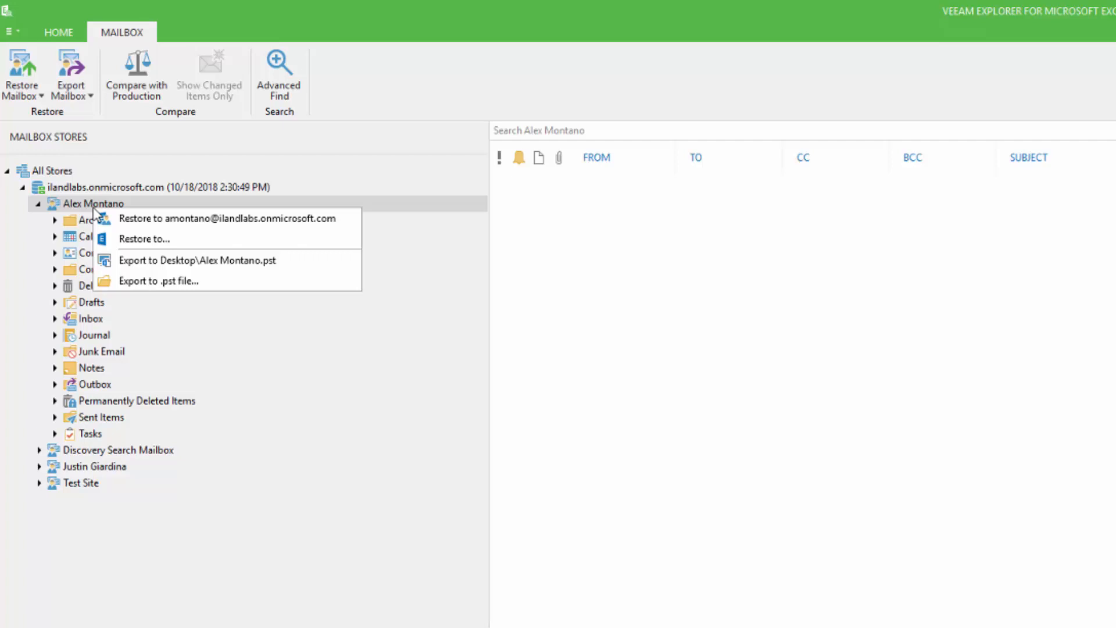
left_click(89, 321)
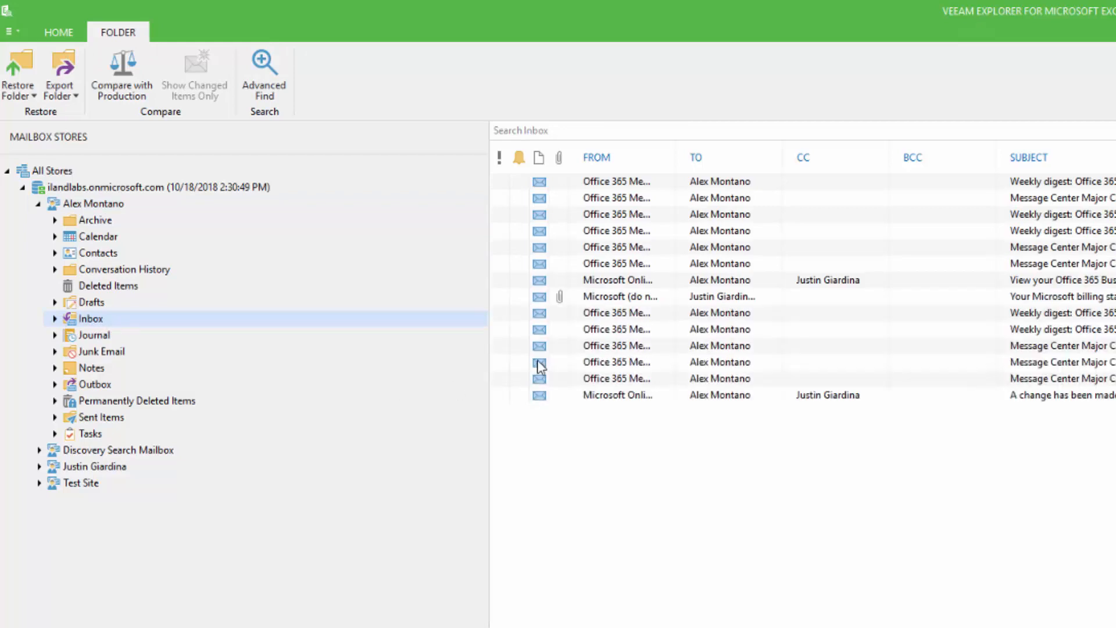
right_click(708, 251)
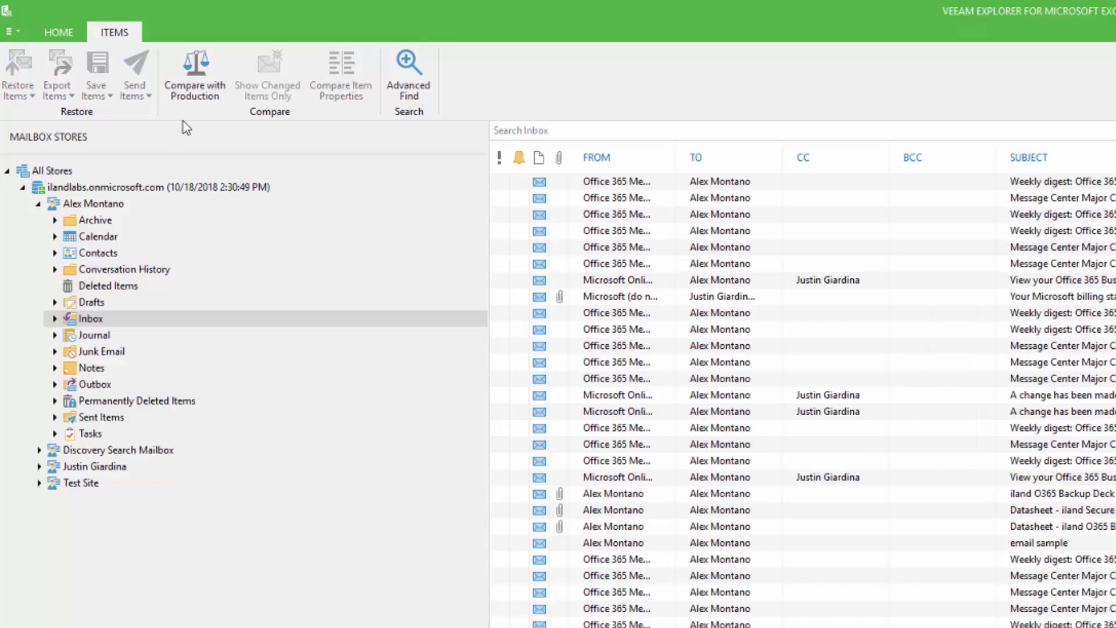
Compare the Inbox with production and show only the changed items
left_click(190, 74)
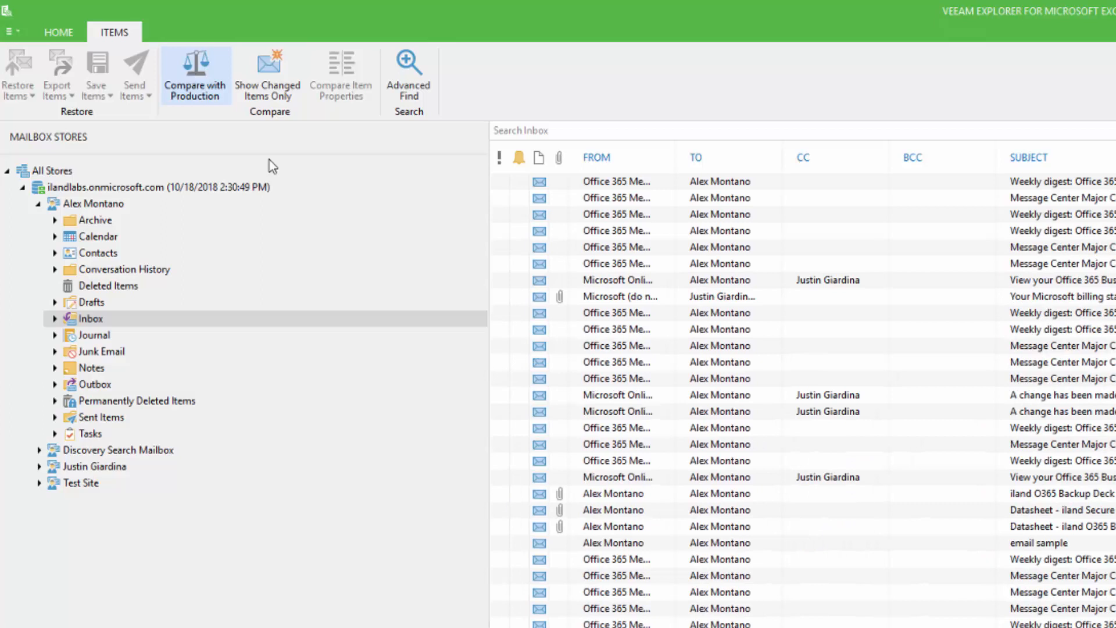
left_click(273, 105)
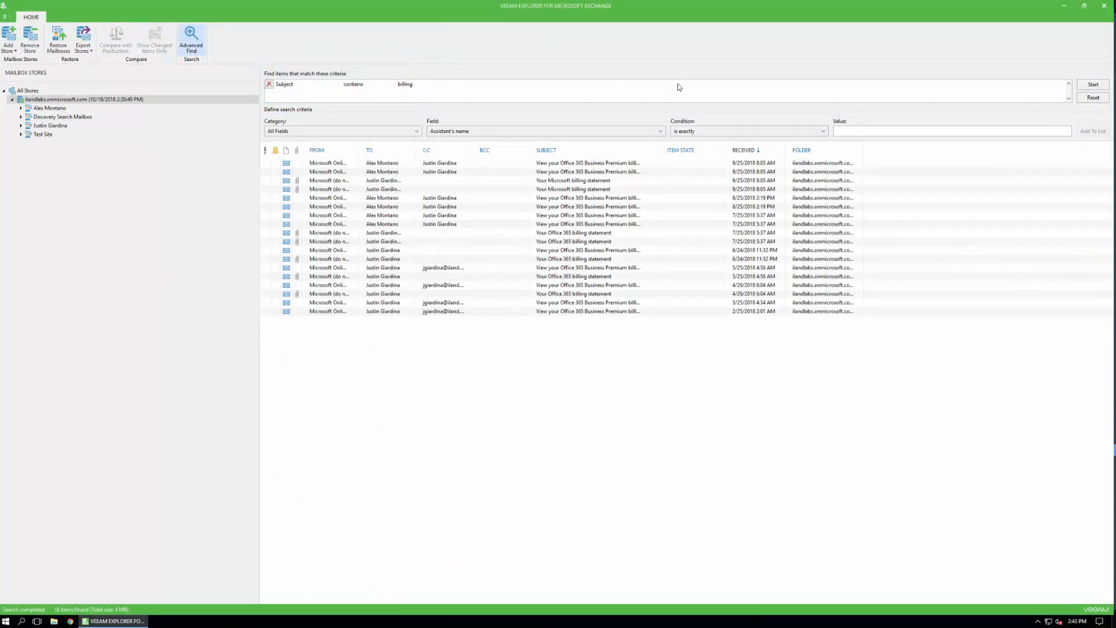
Look through the available search fields and set the new search criterion's category to Date/Time fields
left_click(453, 133)
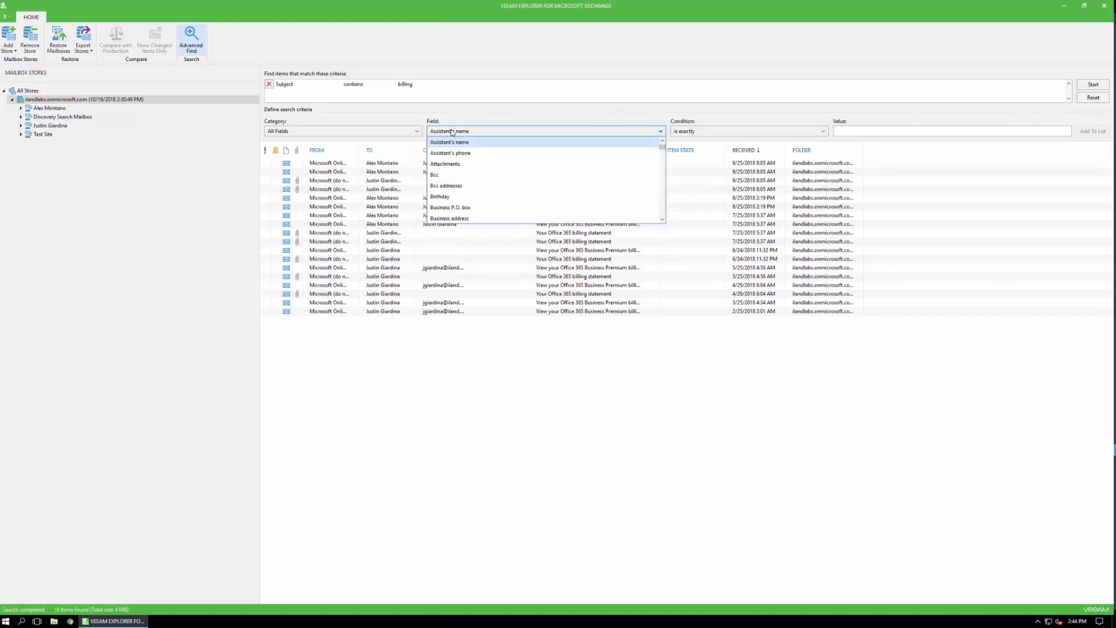
left_click(349, 131)
left_click(315, 175)
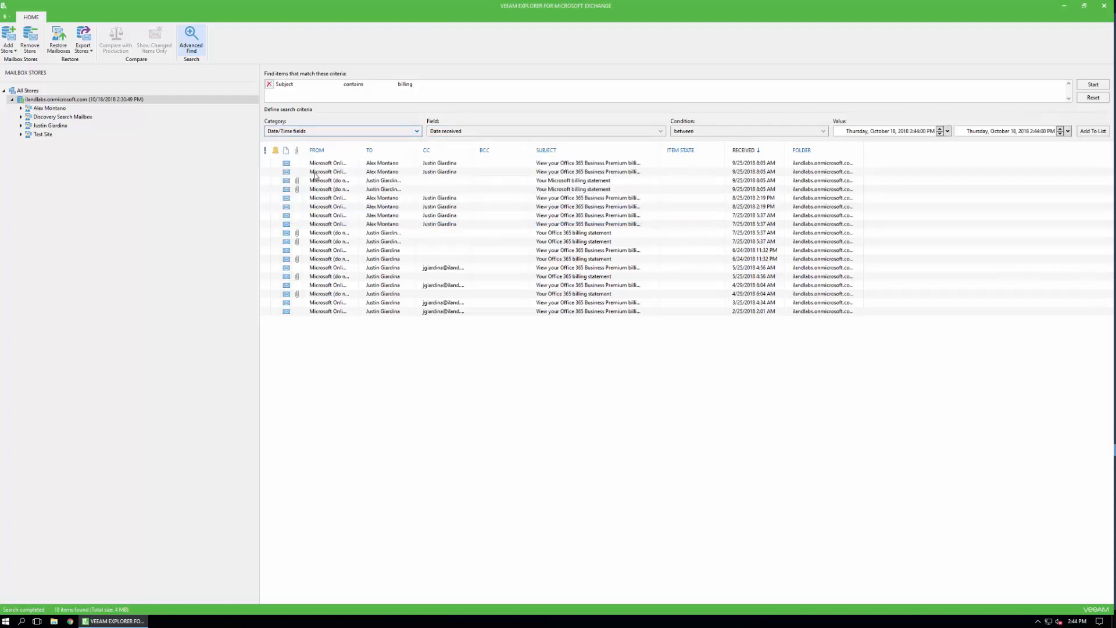